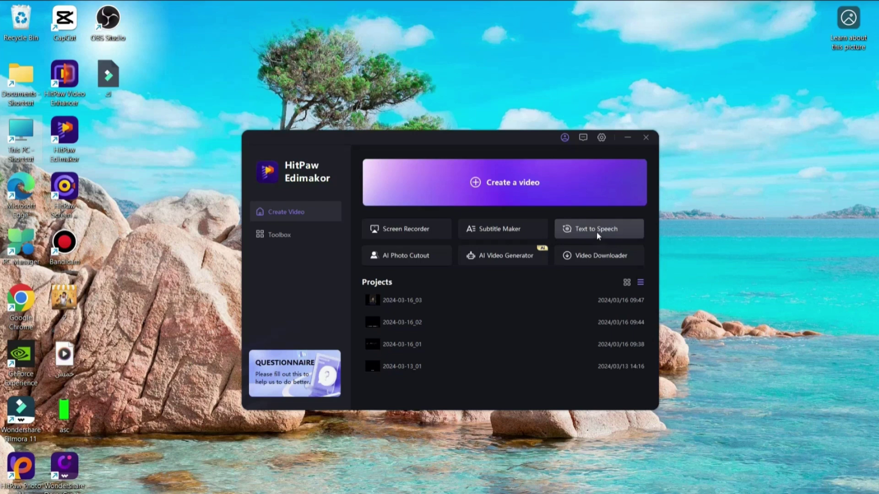
# Start a Text to Speech project and choose Arabic as the voice language.
pyautogui.click(597, 229)
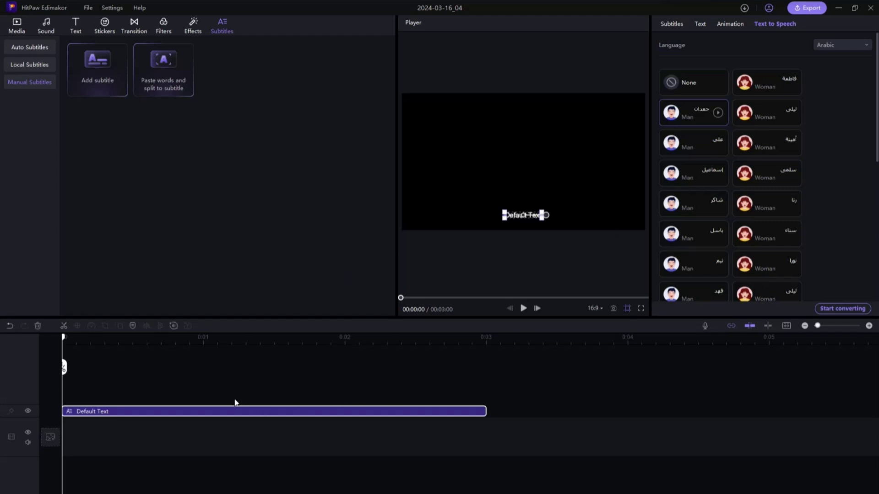
pyautogui.moveTo(759, 88)
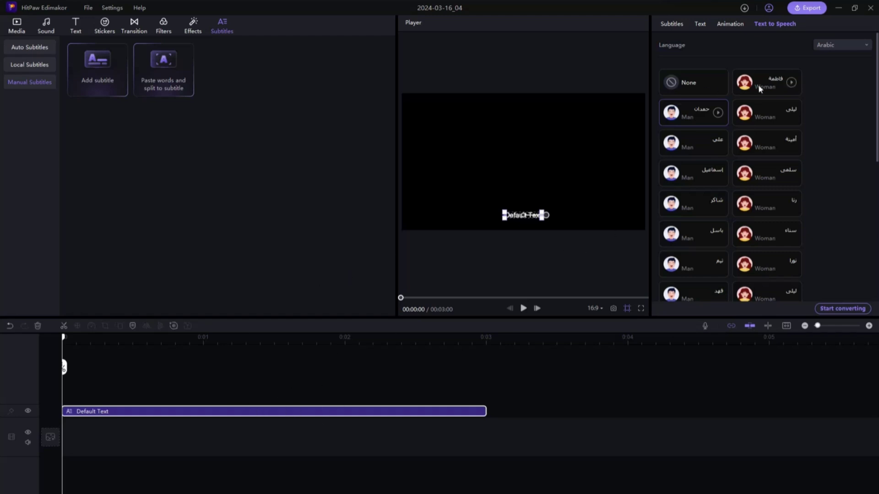
pyautogui.click(845, 46)
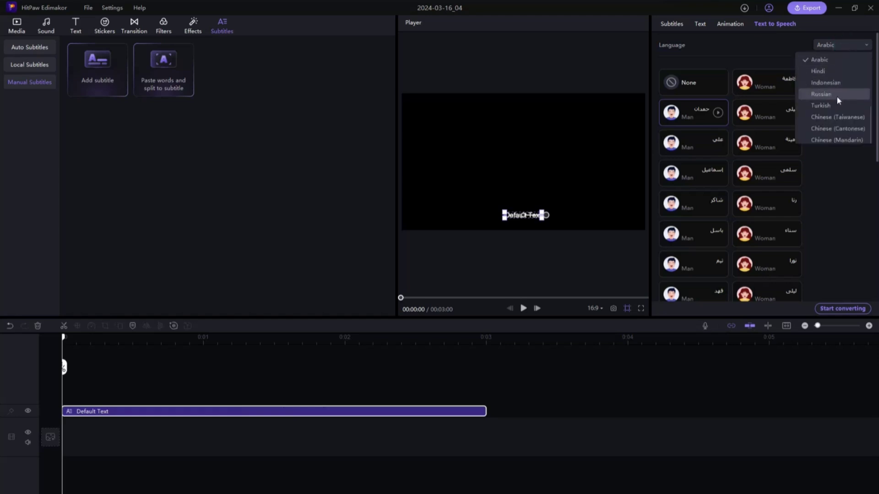
pyautogui.scroll(3, 833, 125)
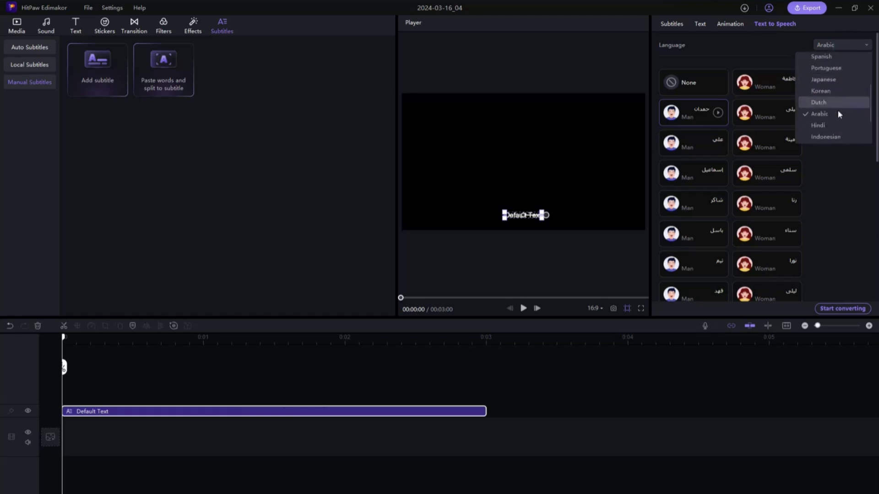
pyautogui.click(839, 112)
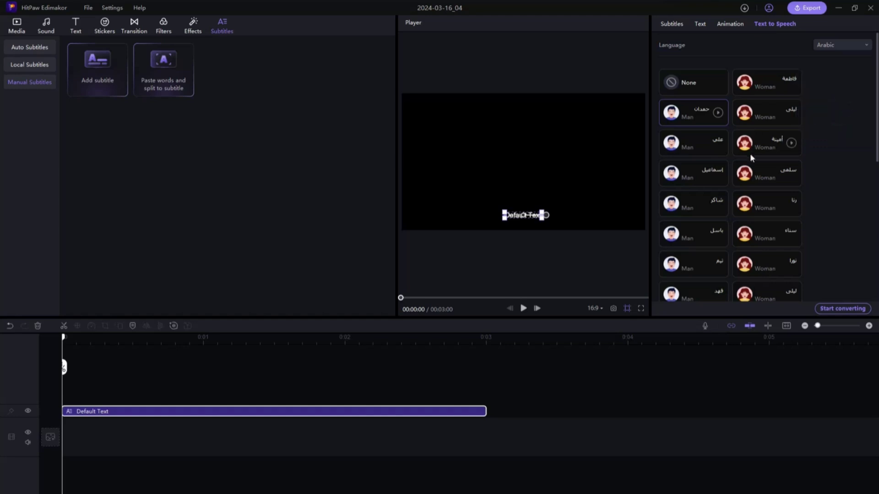
# Replace the default subtitle text with the line "مقاومة الرطوبة والمياه" copied from the script in Notepad.
pyautogui.click(702, 25)
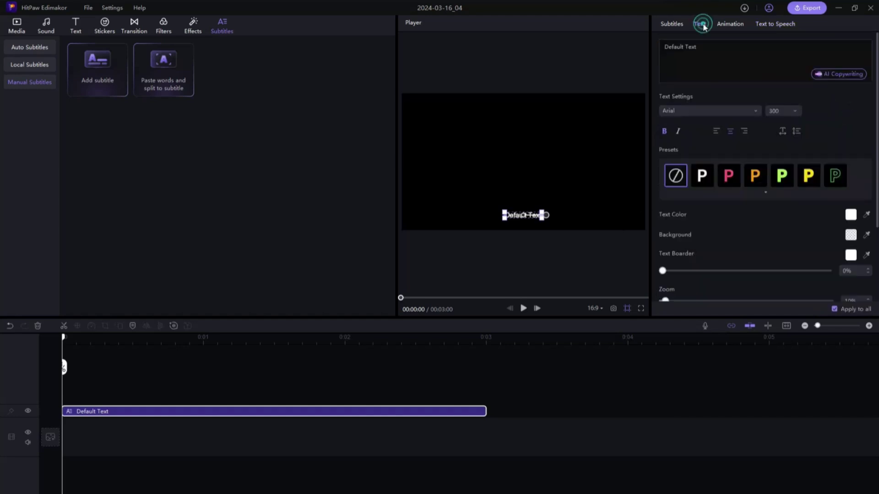
pyautogui.click(700, 46)
pyautogui.doubleClick(716, 46)
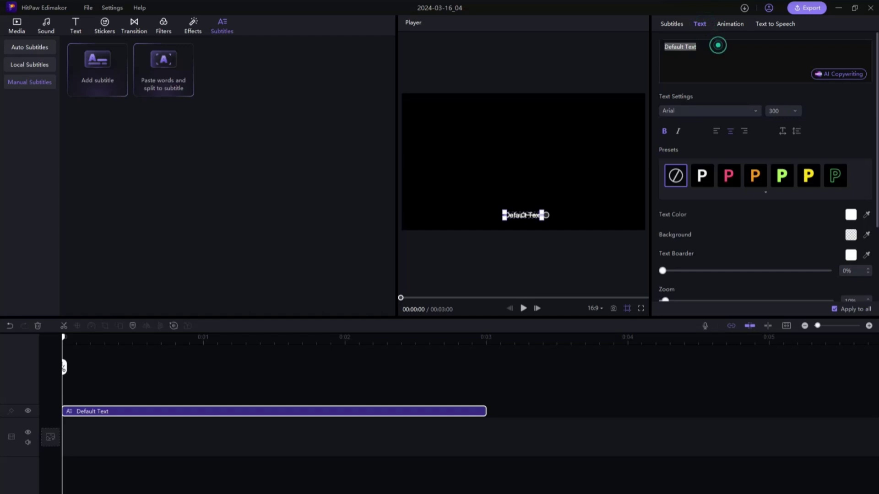
pyautogui.moveTo(697, 47); pyautogui.dragTo(682, 47)
pyautogui.hotkey('alt', 'Tab')
pyautogui.moveTo(168, 203); pyautogui.dragTo(94, 206)
pyautogui.hotkey('ctrl', 'c')
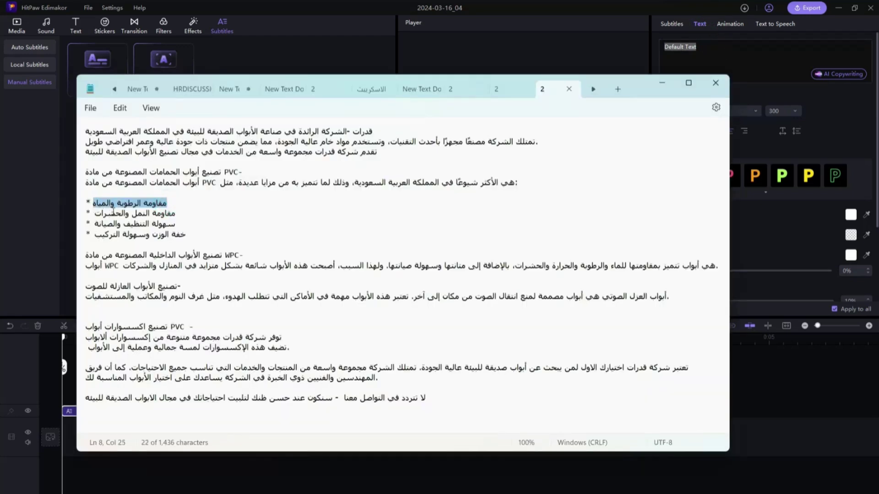
pyautogui.click(662, 83)
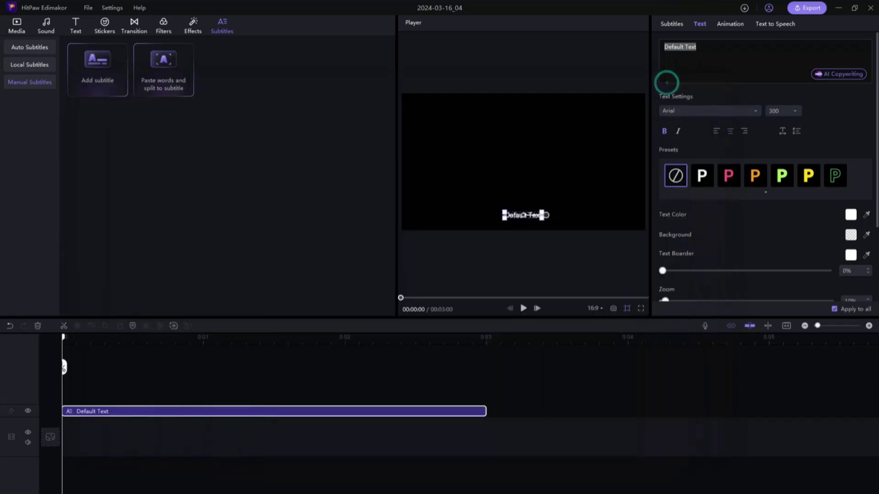
pyautogui.hotkey('ctrl', 'v')
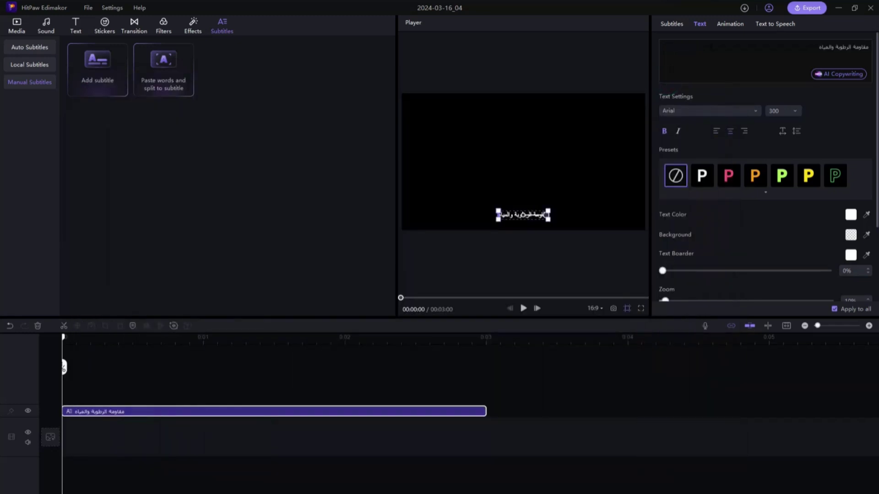
# Choose the female Arabic voice فاطمة for the subtitle and convert the text to speech.
pyautogui.click(802, 51)
pyautogui.click(805, 48)
pyautogui.click(780, 26)
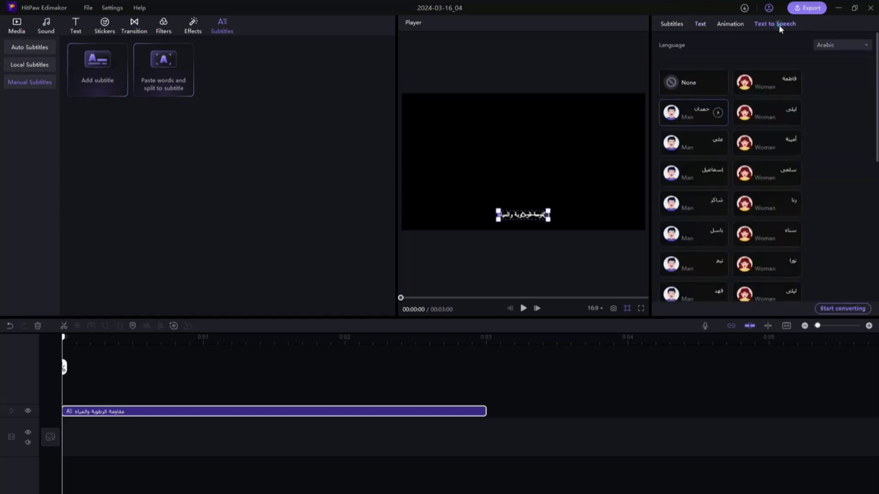
pyautogui.click(773, 82)
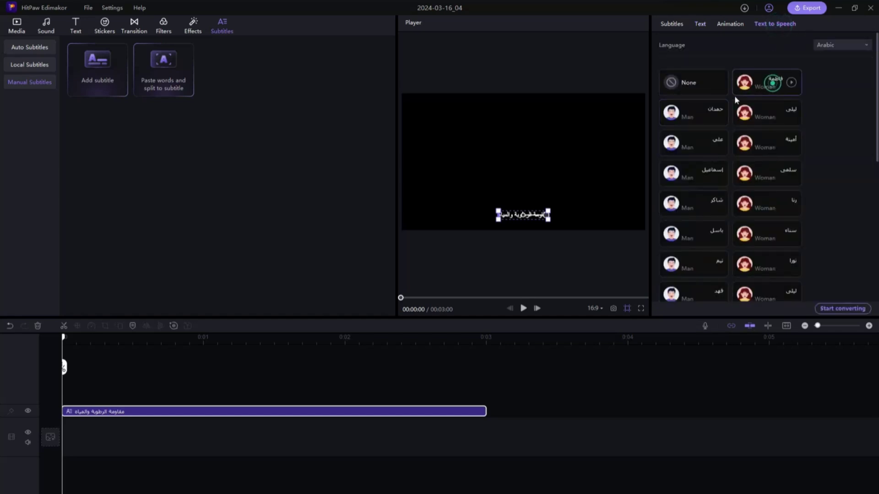
pyautogui.click(707, 111)
pyautogui.click(771, 87)
pyautogui.click(772, 87)
pyautogui.scroll(-5, 765, 160)
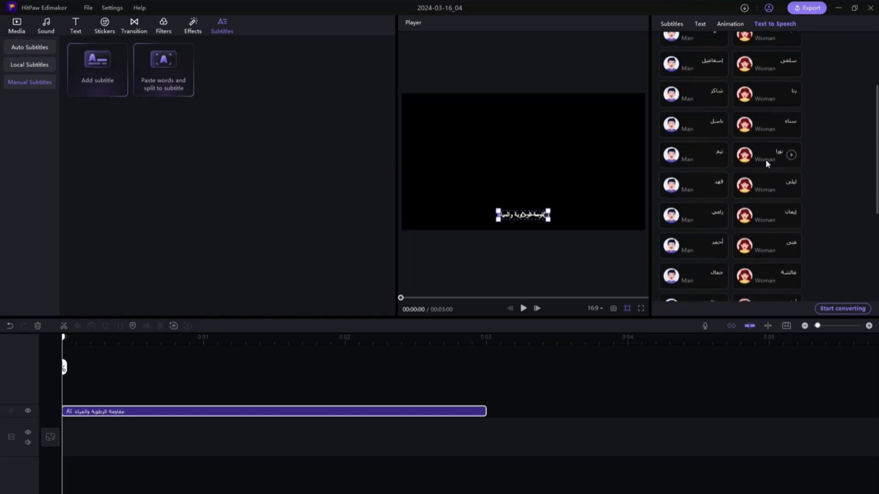
pyautogui.scroll(5, 765, 158)
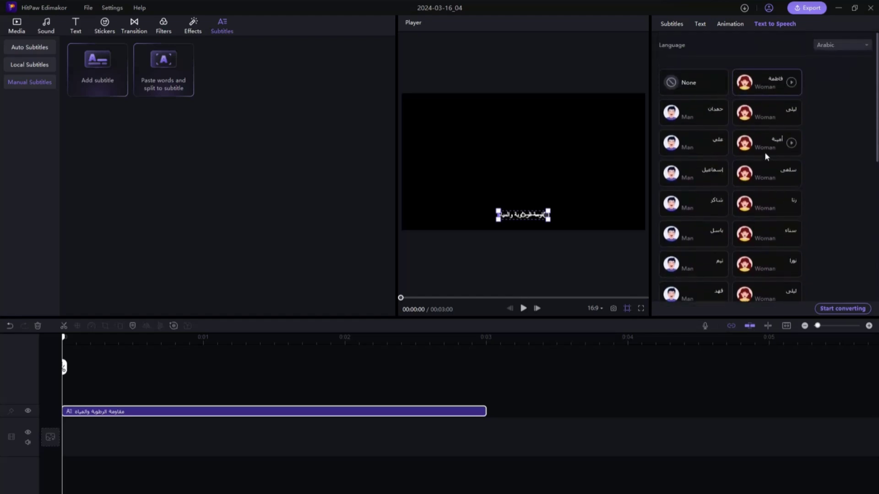
pyautogui.click(840, 309)
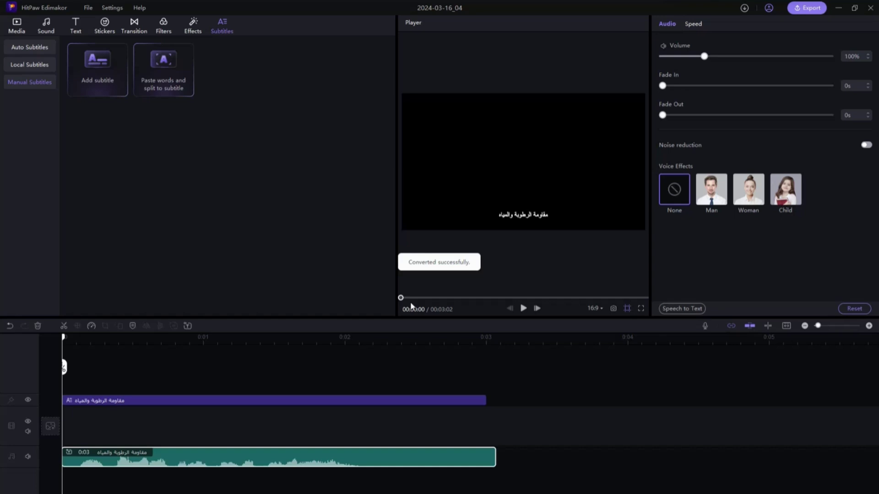
# Play back the generated speech clip and trim off its silent end at 00:02:06.
pyautogui.press('space')
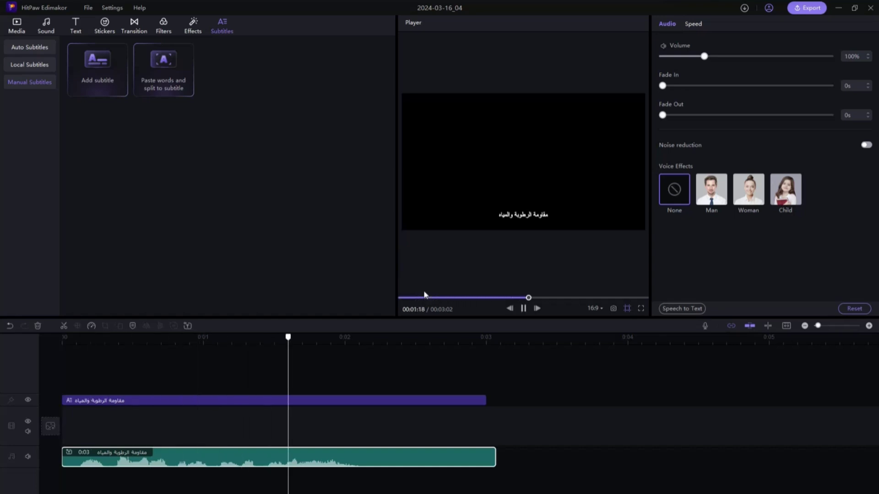
pyautogui.press('space')
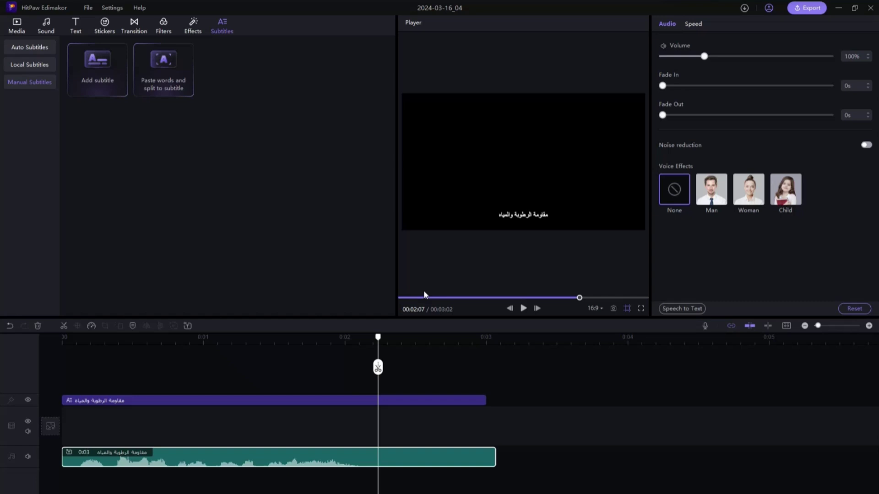
pyautogui.moveTo(378, 367); pyautogui.dragTo(63, 366)
pyautogui.press('space')
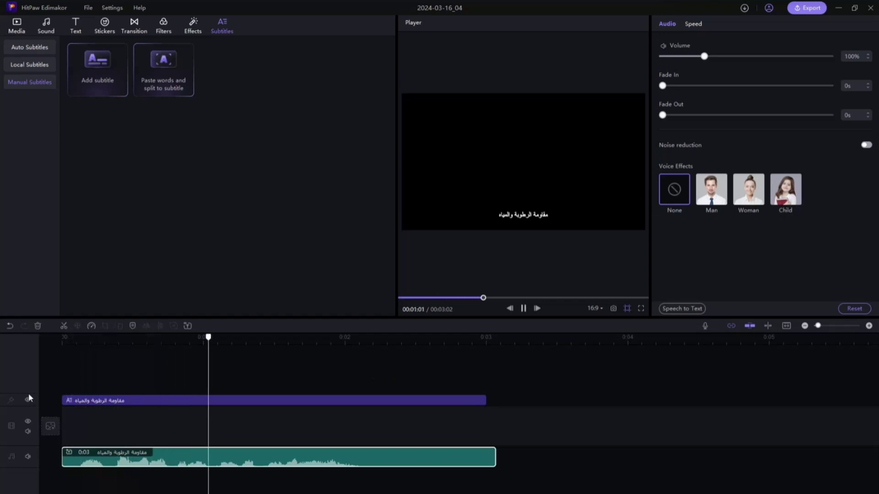
pyautogui.press('space')
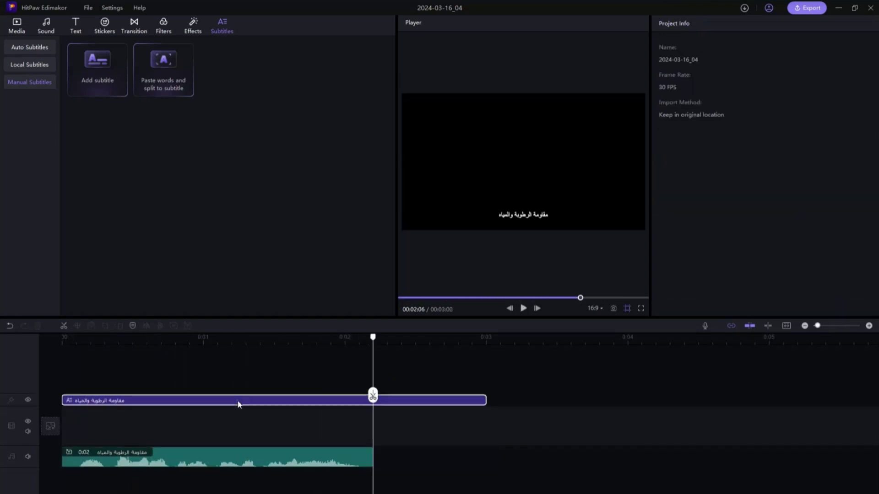
# Replace the subtitle's text with the next script line from Notepad, "مقاومة النمل والحشرات".
pyautogui.click(238, 401)
pyautogui.click(700, 24)
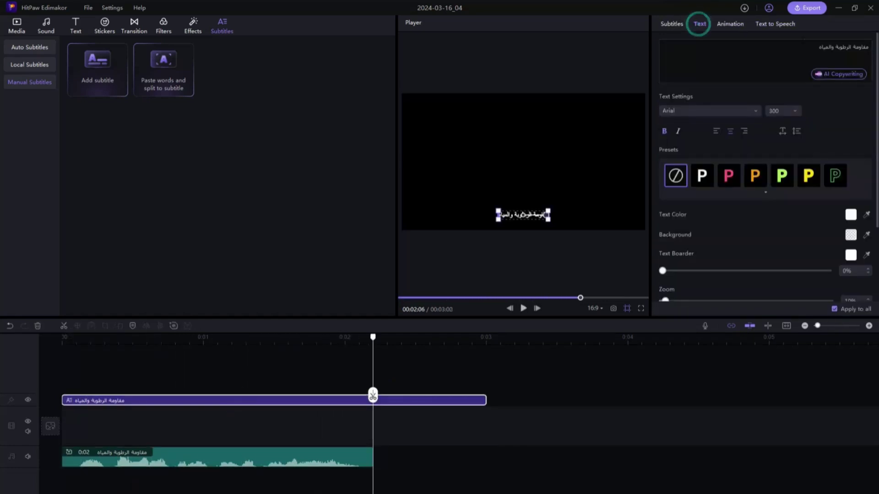
pyautogui.hotkey('alt', 'Tab')
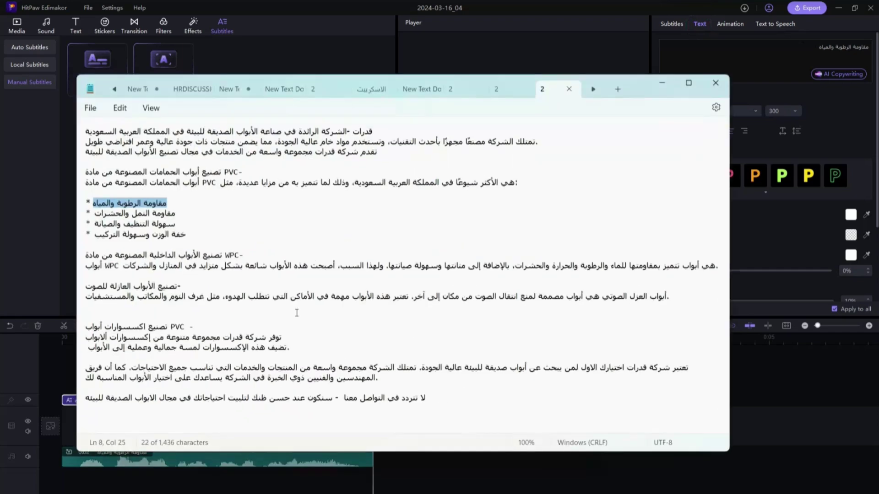
pyautogui.moveTo(96, 213); pyautogui.dragTo(176, 215)
pyautogui.hotkey('ctrl', 'c')
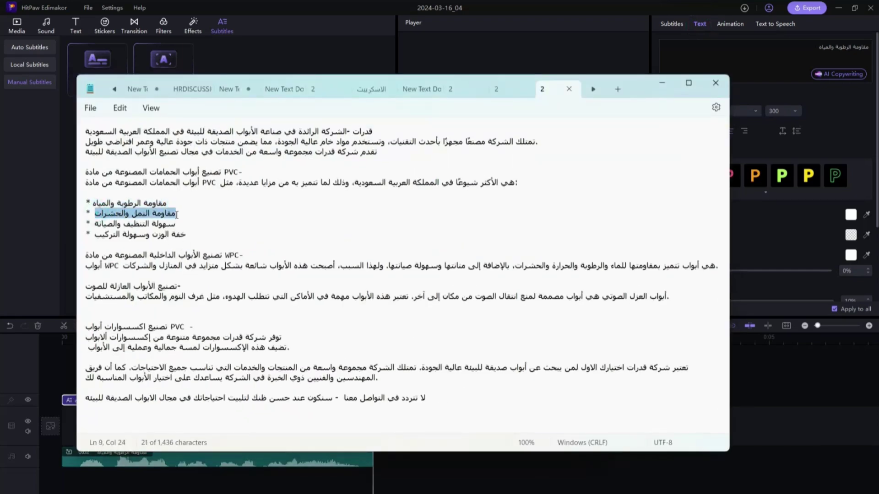
pyautogui.click(786, 388)
pyautogui.click(378, 402)
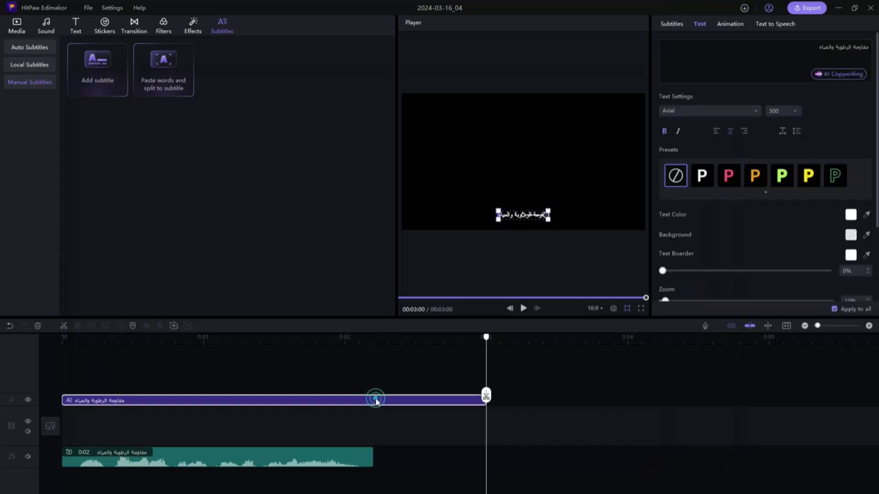
pyautogui.tripleClick(808, 47)
pyautogui.hotkey('ctrl', 'v')
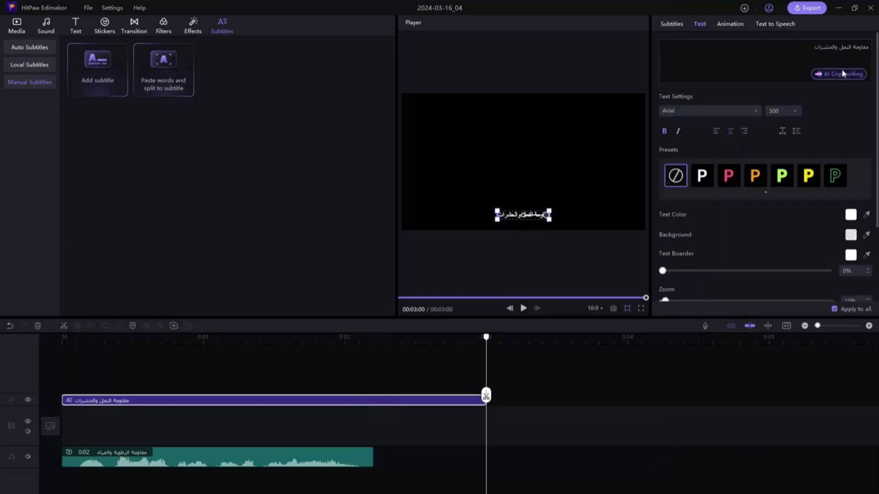
# Convert the second line to speech and place its audio directly after the first speech clip.
pyautogui.click(770, 25)
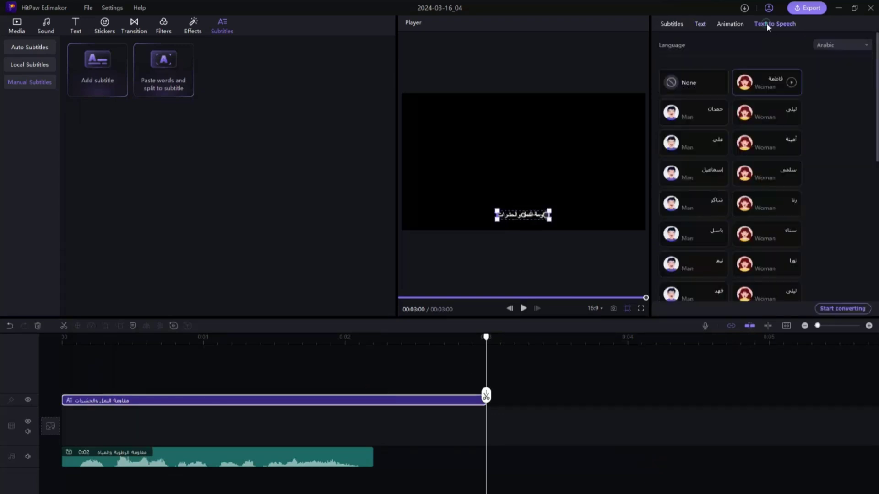
pyautogui.click(835, 311)
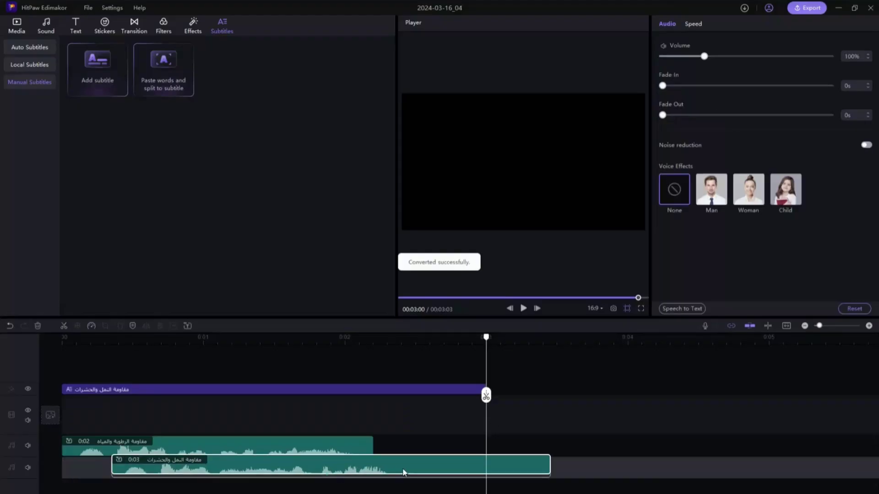
pyautogui.moveTo(403, 471); pyautogui.dragTo(641, 453)
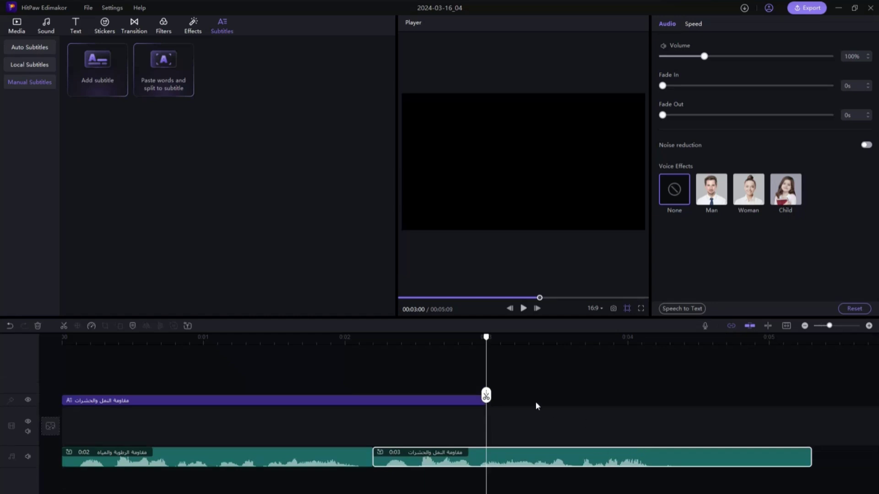
# Play the second speech clip, split it at 00:04:15 and delete the silent remainder.
pyautogui.moveTo(486, 394); pyautogui.dragTo(378, 403)
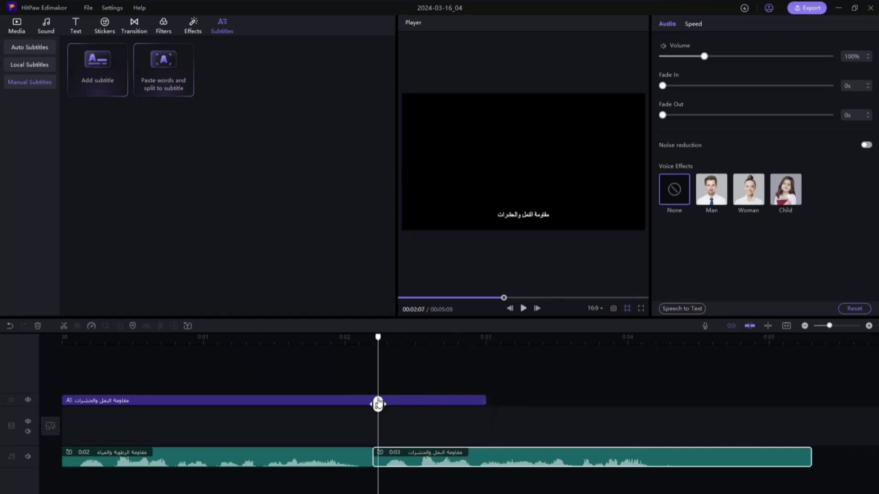
pyautogui.press('space')
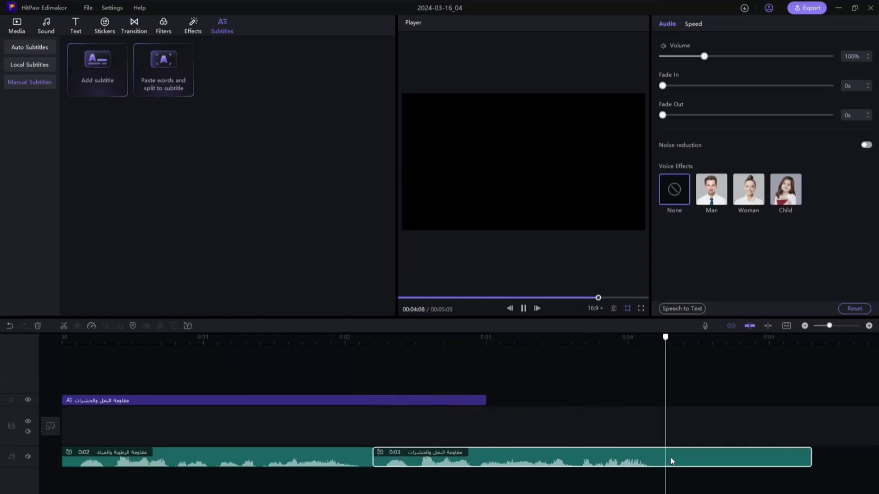
pyautogui.press('space')
pyautogui.click(698, 405)
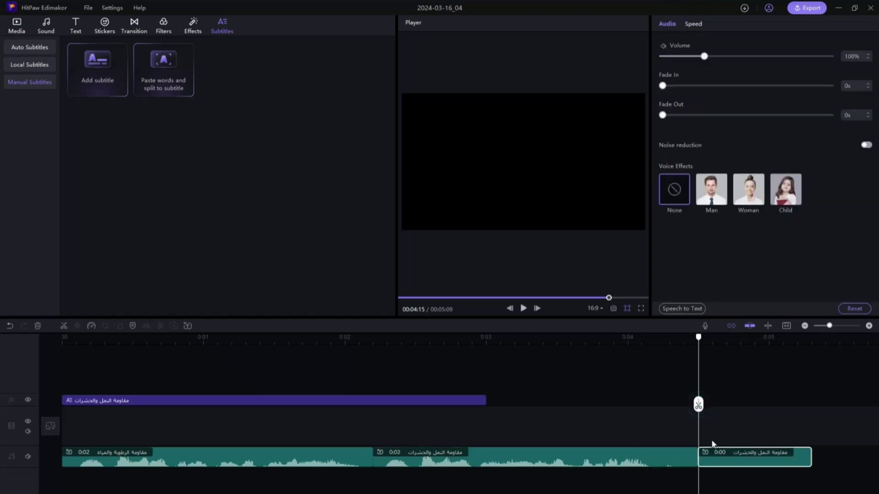
pyautogui.press('Delete')
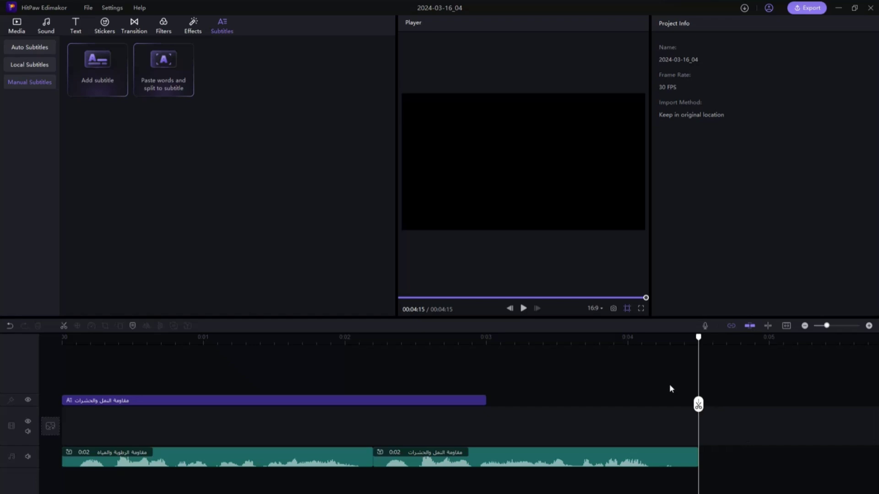
# Replace the default subtitle text with the English script passage from "Sound insulation doors are doors designed" to "bedrooms, offices, and hospitals.".
pyautogui.click(455, 401)
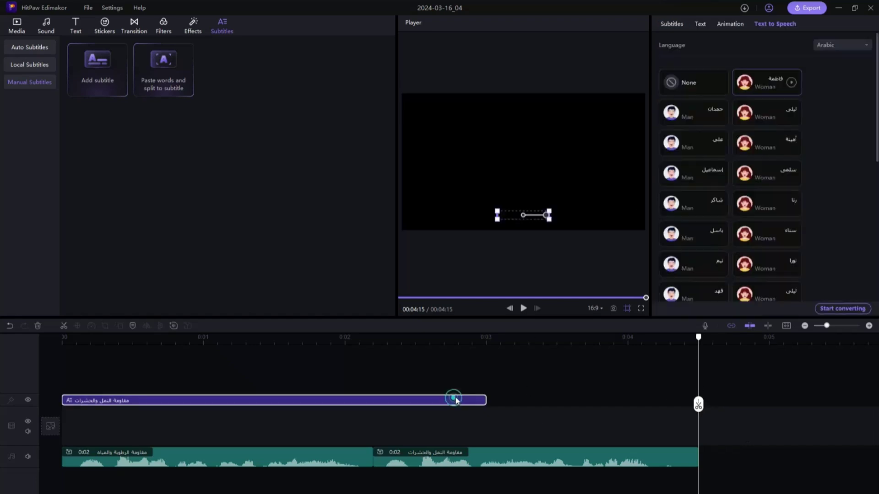
pyautogui.click(699, 24)
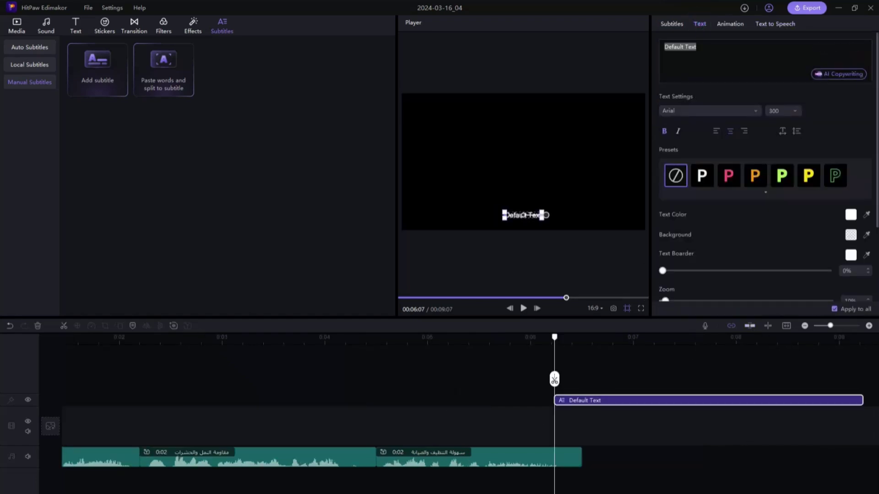
pyautogui.write('Sound insulation doors are doors designed to prevent the transmission of sound from one place to another. These doors are important in places that require quiet, such as bedrooms, offices, and hospitals.')
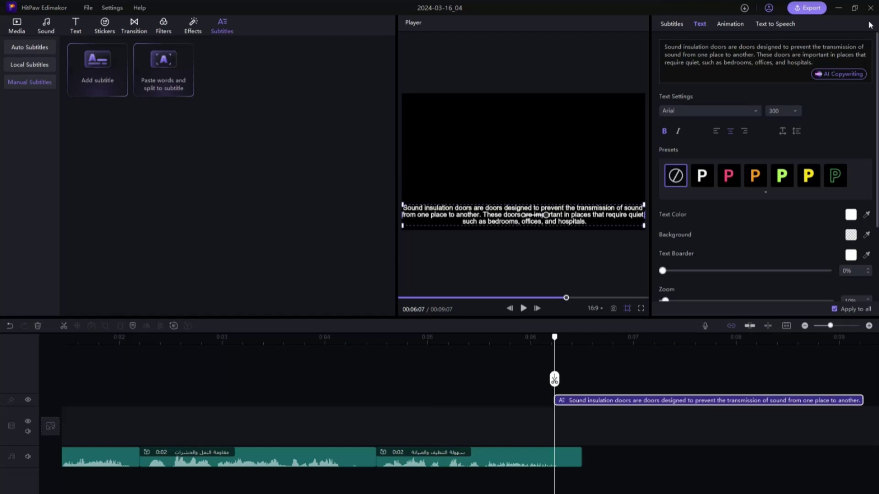
# Convert the English subtitle to speech using English (USA) and the male voice Davis.
pyautogui.click(779, 24)
pyautogui.click(840, 46)
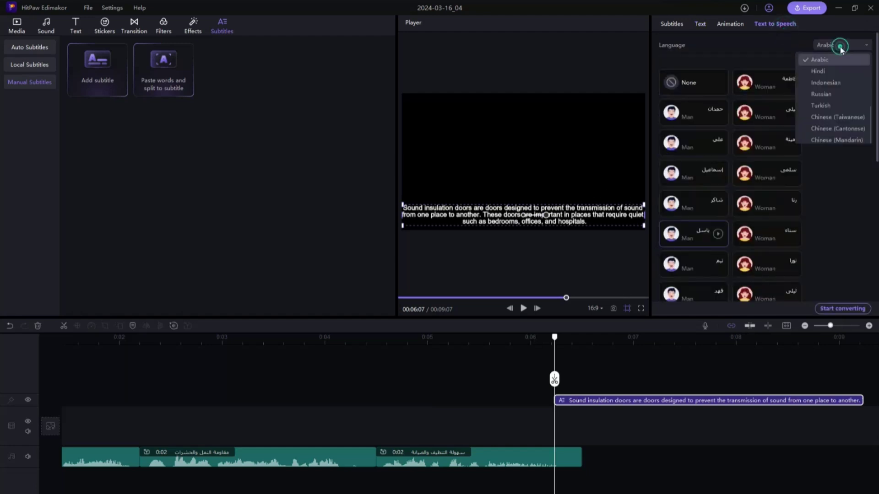
pyautogui.scroll(3, 842, 75)
pyautogui.scroll(3, 841, 77)
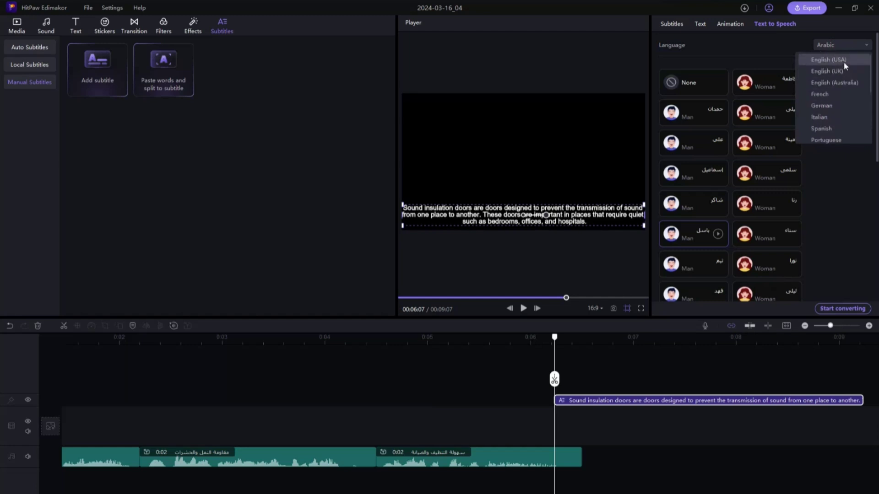
pyautogui.click(845, 63)
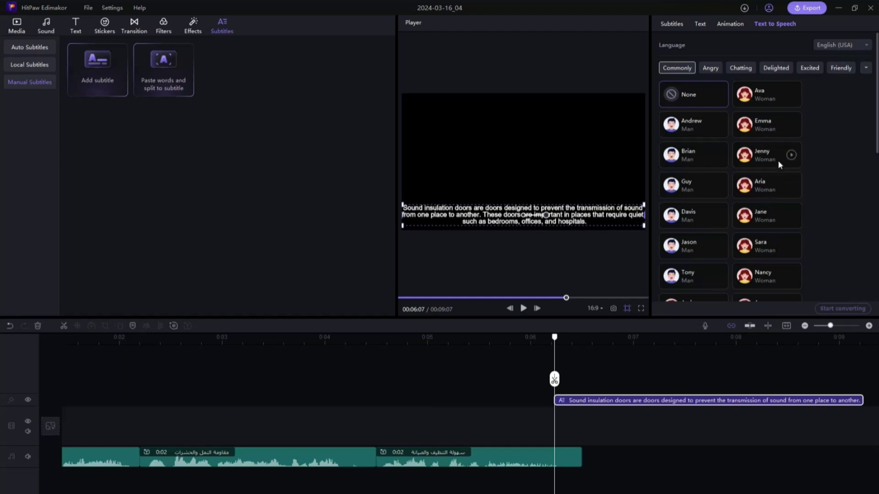
pyautogui.click(691, 219)
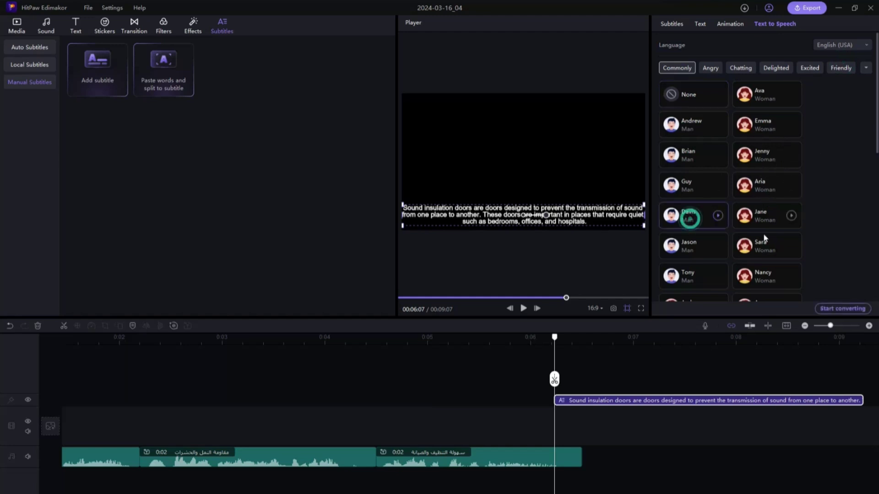
pyautogui.click(824, 309)
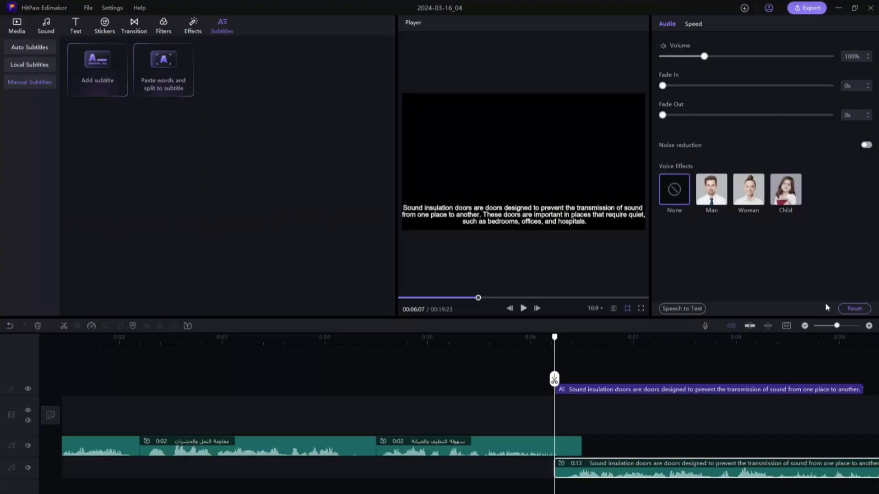
# Move the English speech clip onto the Arabic clips' audio track, directly after the last one, and play it.
pyautogui.moveTo(643, 473); pyautogui.dragTo(671, 449)
pyautogui.click(570, 425)
pyautogui.press('space')
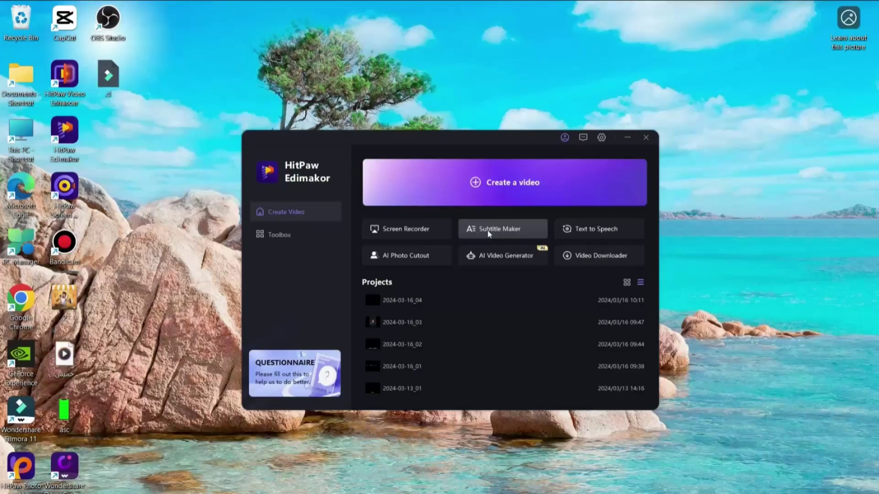
# Start a new Subtitle Maker project and import the video 0214(1) from the Output folder onto the timeline.
pyautogui.click(489, 234)
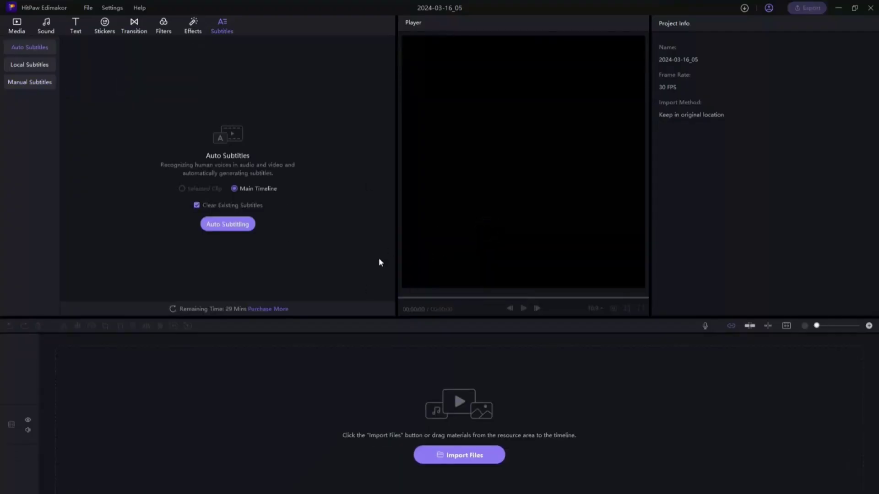
pyautogui.click(455, 457)
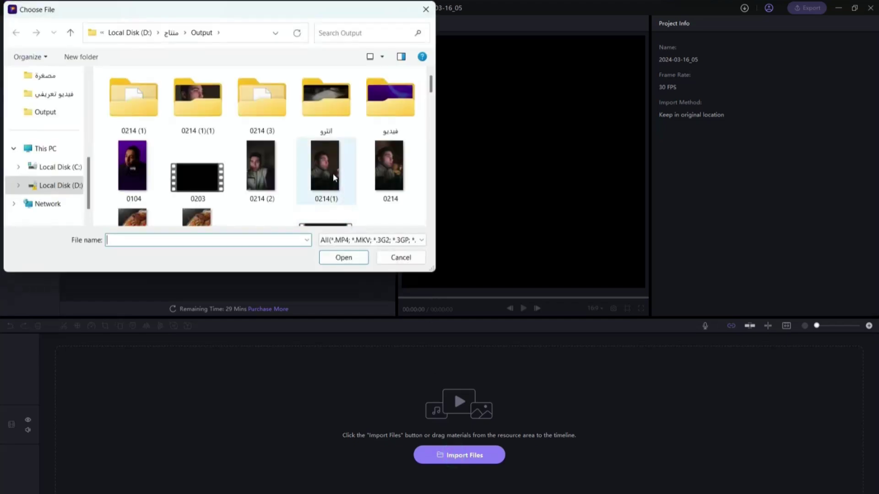
pyautogui.click(333, 174)
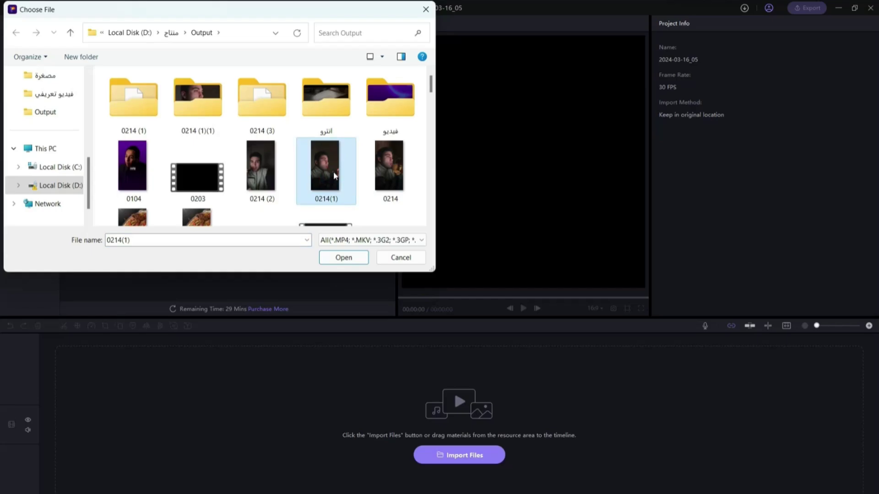
pyautogui.doubleClick(334, 173)
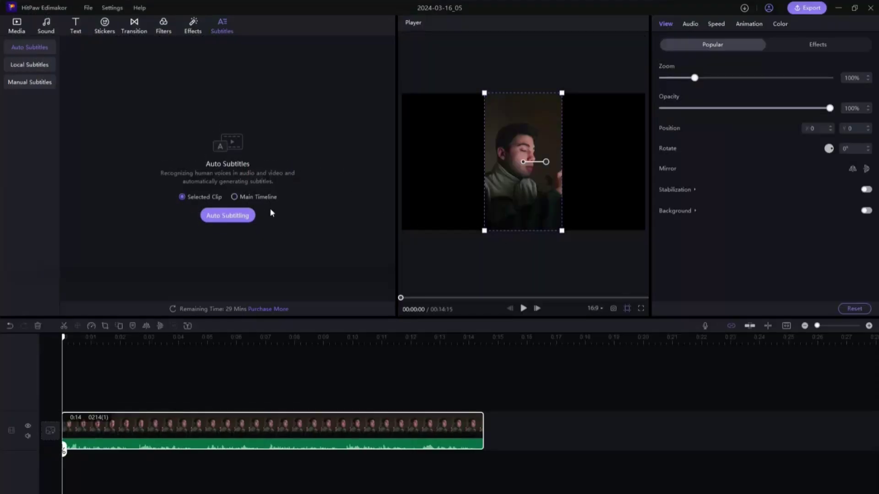
# Generate automatic subtitles for the selected clip and review them in playback up to 00:02:23.
pyautogui.click(225, 216)
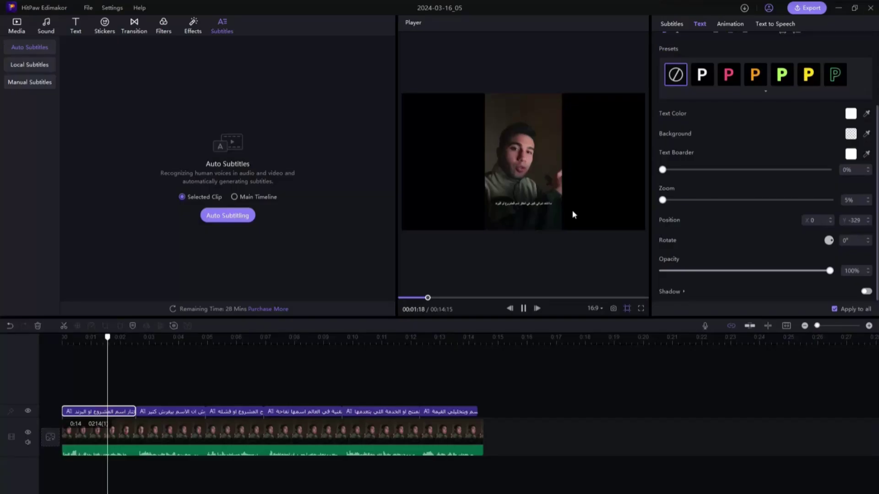
pyautogui.press('space')
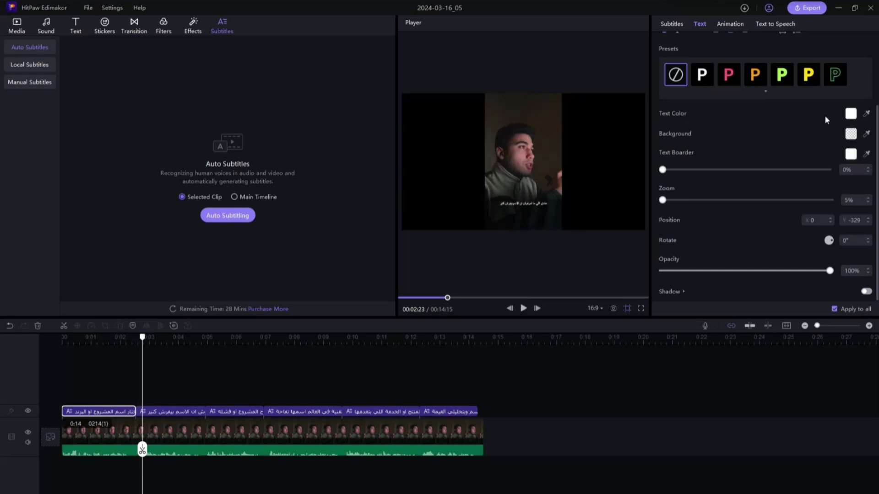
# Give the subtitles a dark purple background, #3B1C7B, and play the captioned video in full screen.
pyautogui.click(851, 114)
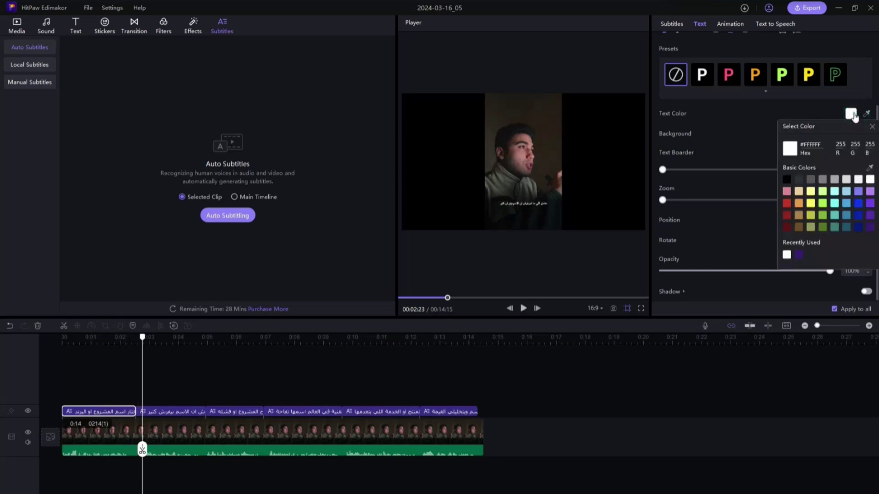
pyautogui.click(851, 113)
pyautogui.click(851, 133)
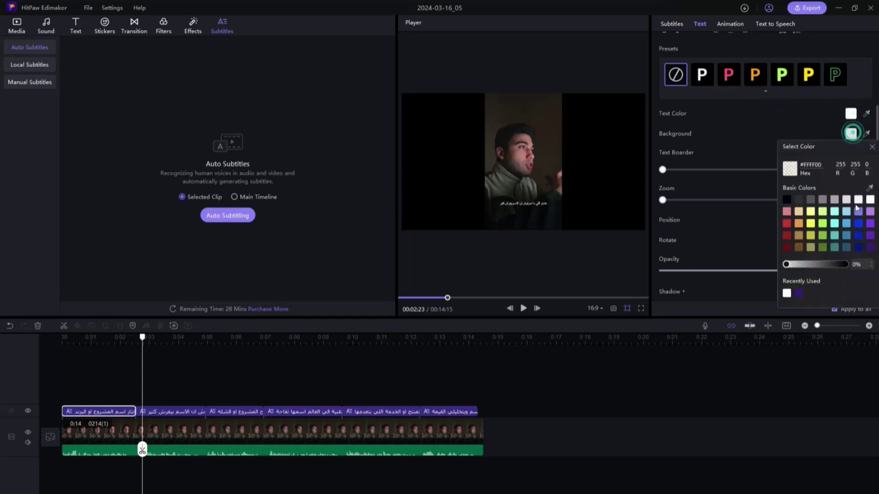
pyautogui.click(864, 249)
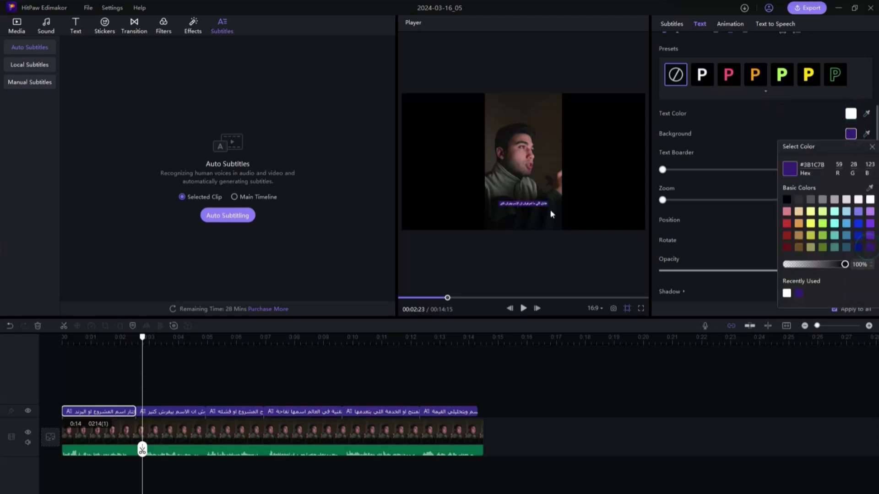
pyautogui.click(720, 247)
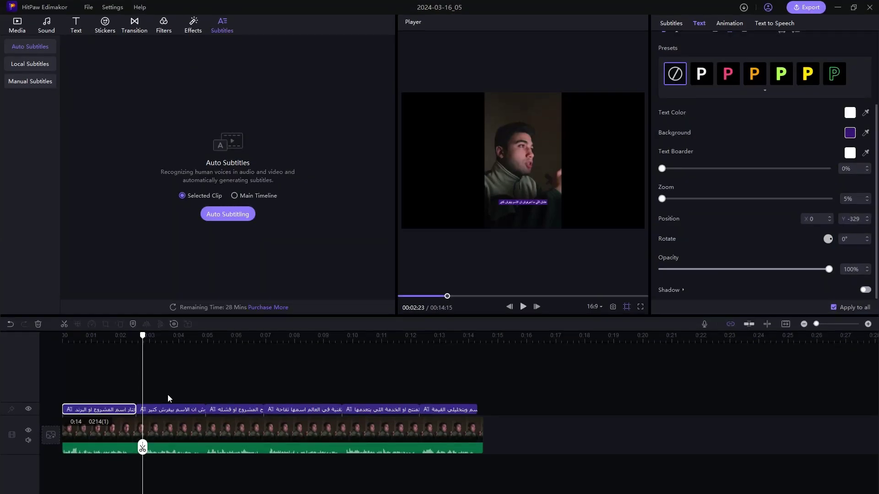
pyautogui.click(641, 307)
pyautogui.click(234, 466)
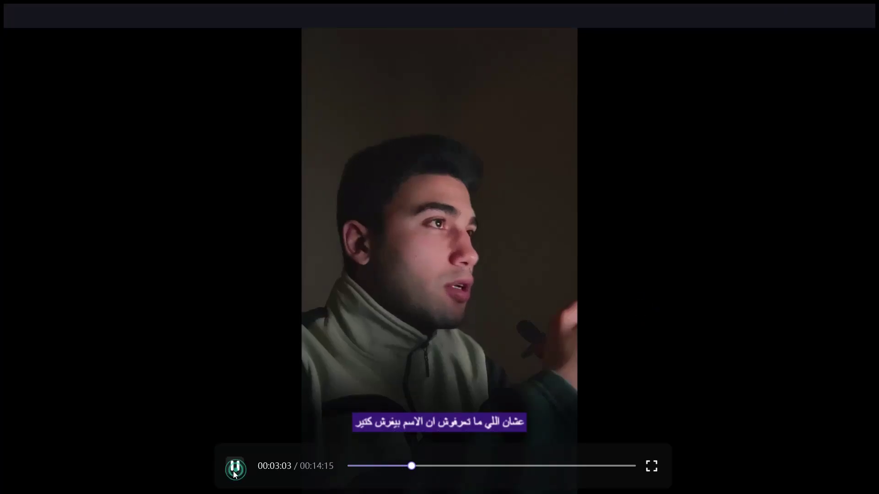